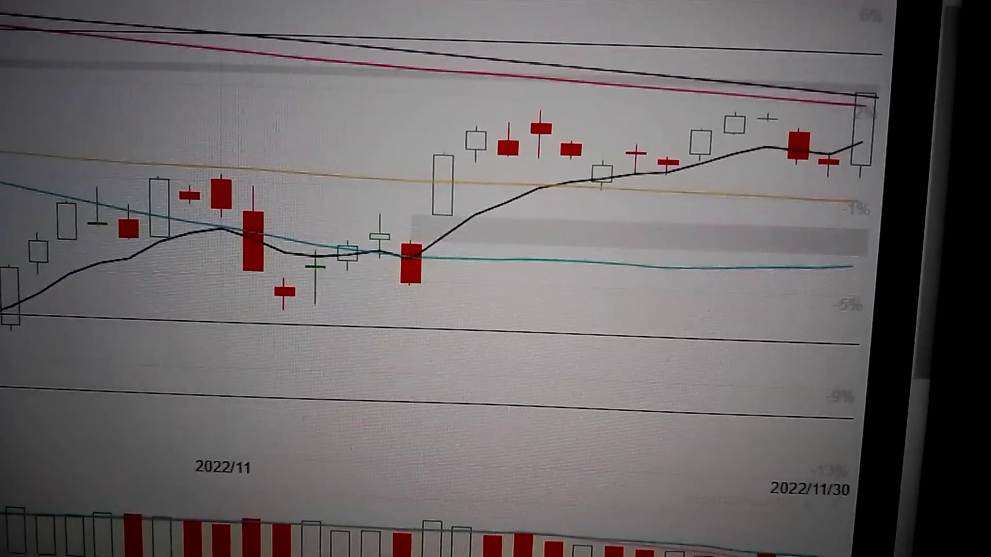
{"action": "key", "text": "Down"}
{"action": "key", "text": "Down"}
{"action": "key", "text": "Down"}
{"action": "key", "text": "Down"}
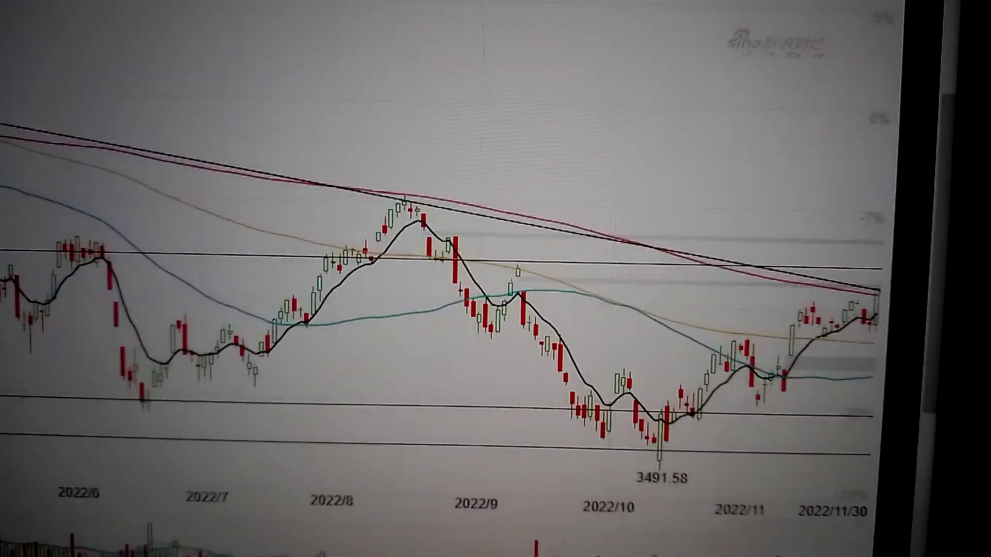
{"action": "key", "text": "Down"}
{"action": "key", "text": "Down"}
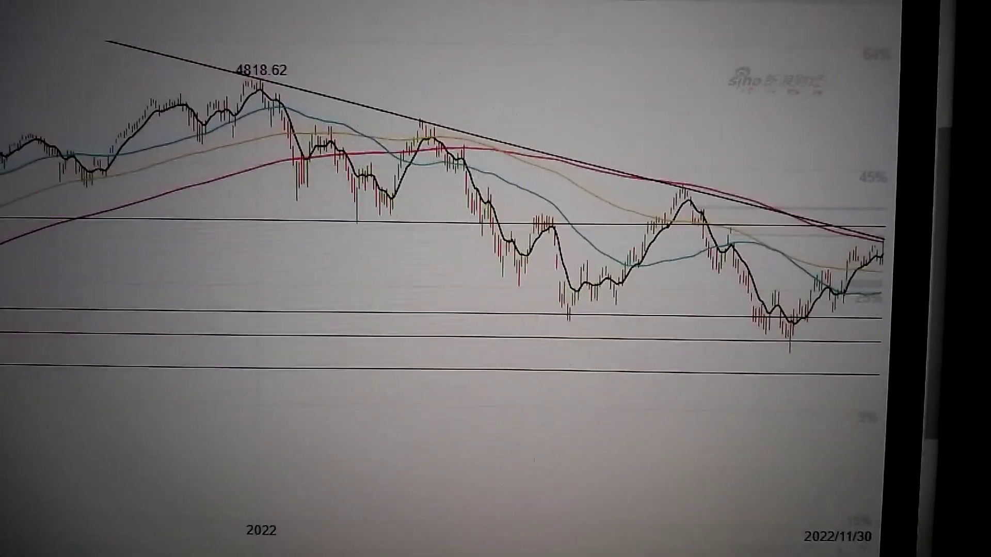